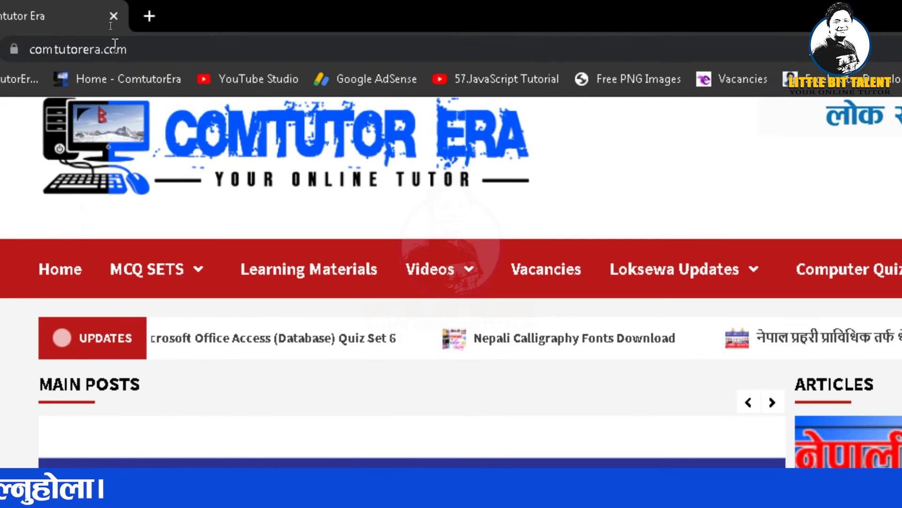
# Search the comtutorera.com website for "calligraphy".
pyautogui.click(128, 49)
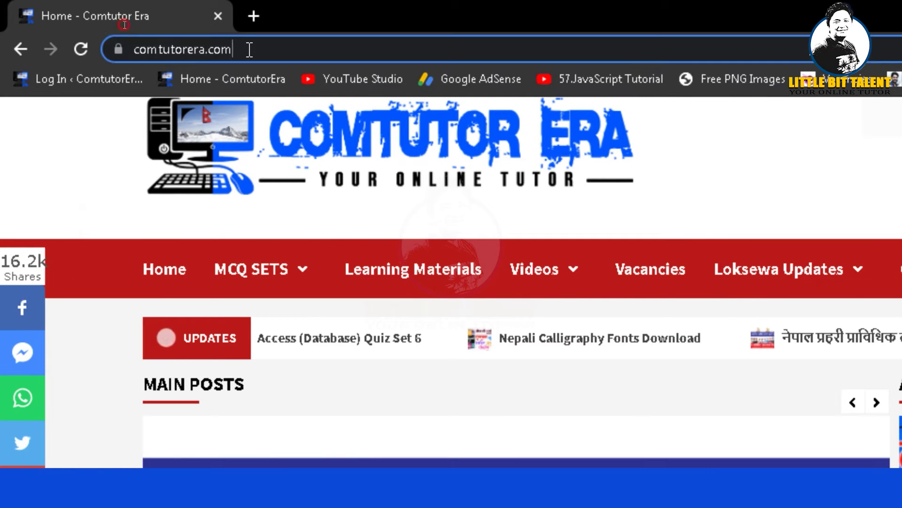
pyautogui.hotkey('ctrl', 'a')
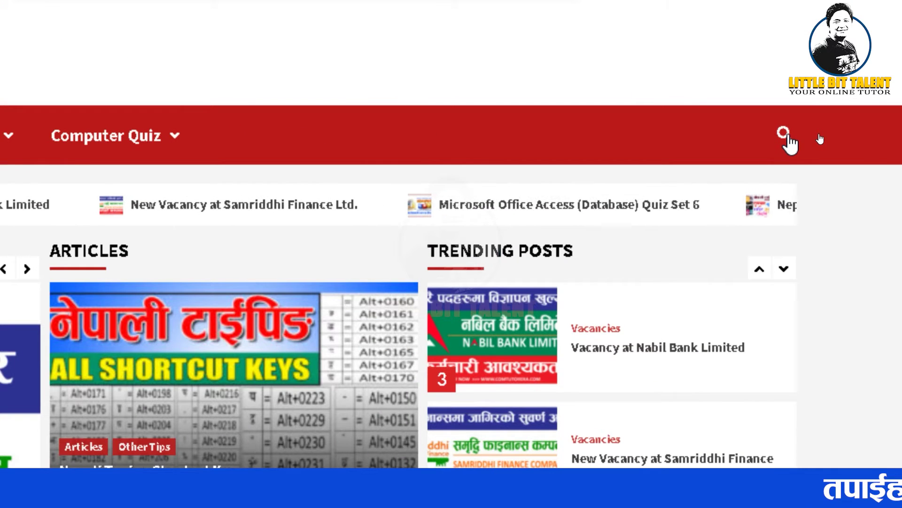
pyautogui.click(820, 138)
pyautogui.click(619, 185)
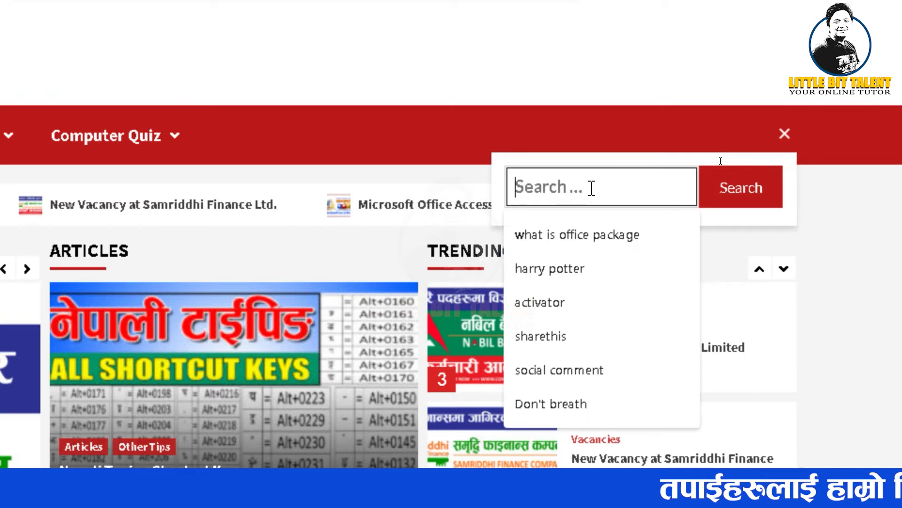
pyautogui.write('calli')
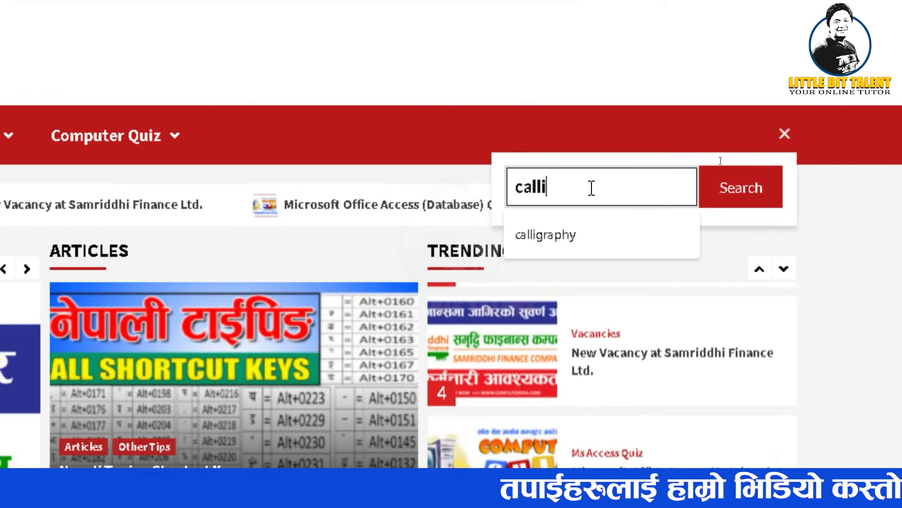
pyautogui.press('Down')
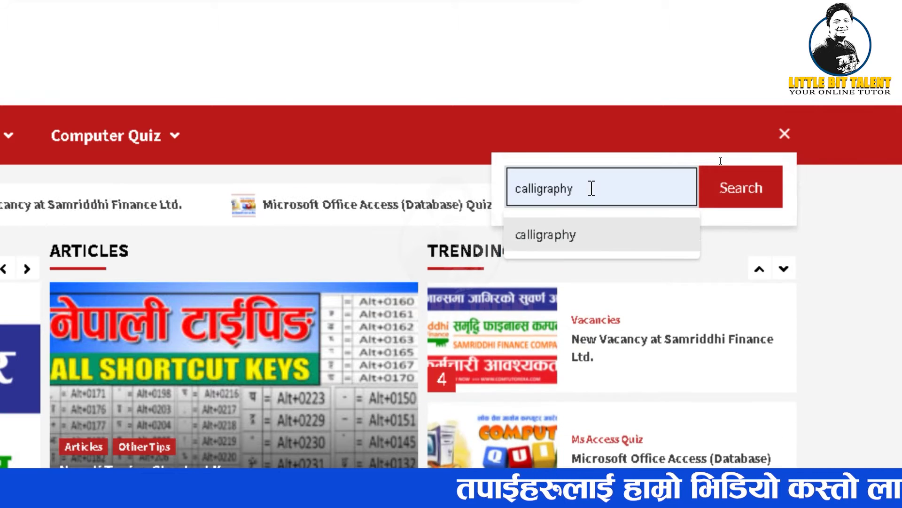
pyautogui.click(605, 237)
pyautogui.click(771, 184)
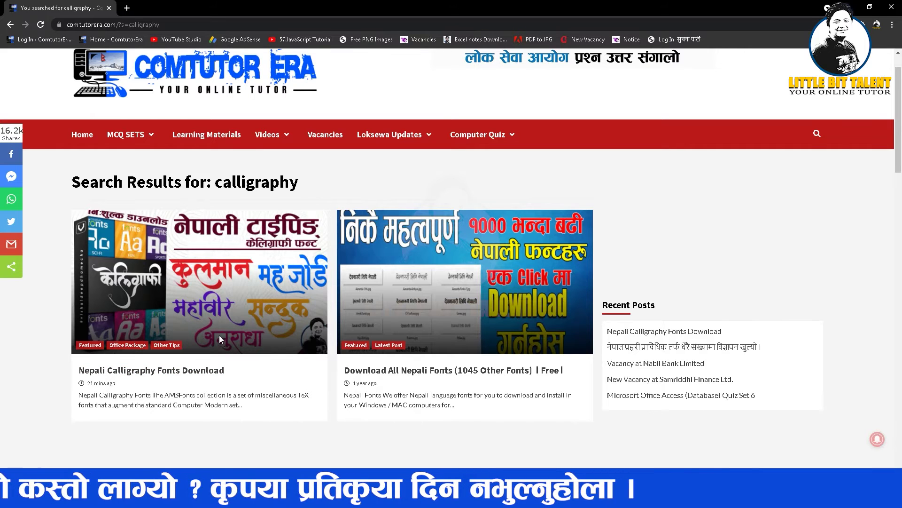
# Download calligraphy-Fonts.7z from the "Nepali Calligraphy Fonts Download" post and open the folder it was saved in.
pyautogui.click(201, 372)
pyautogui.scroll(-5, 229, 370)
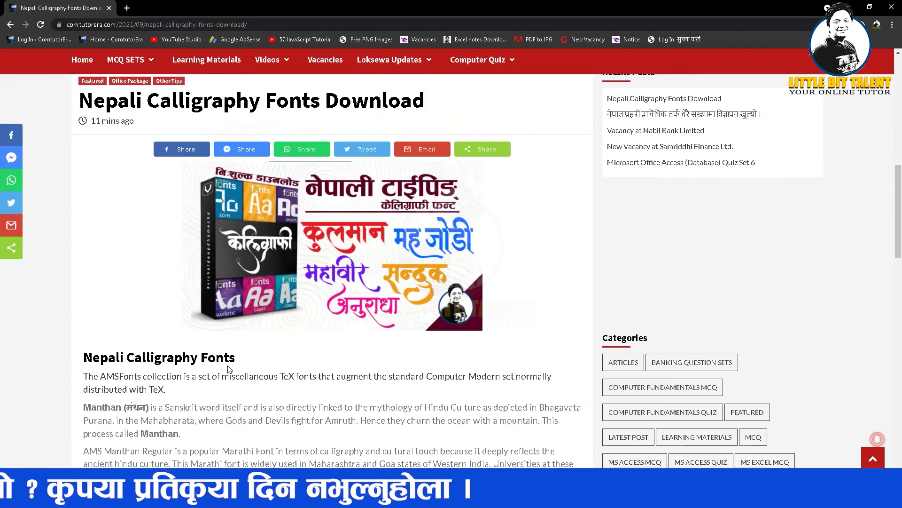
pyautogui.scroll(-1, 230, 369)
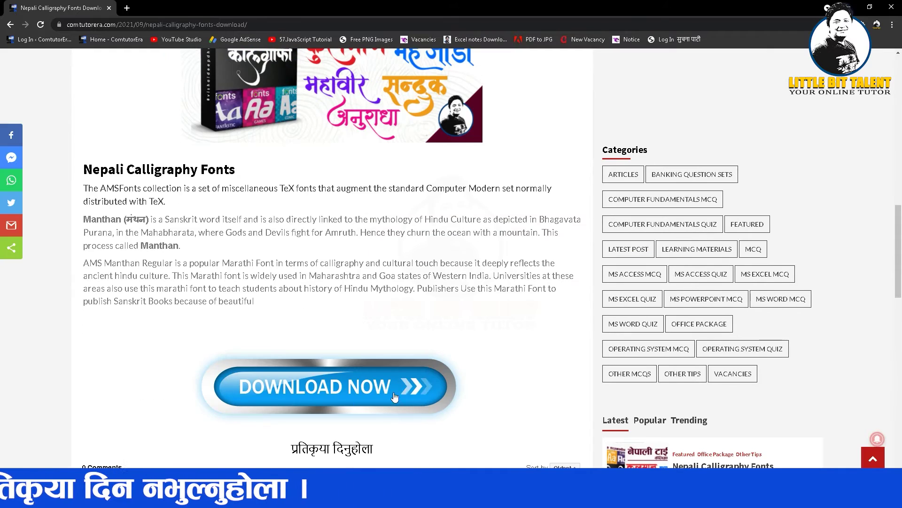
pyautogui.click(337, 387)
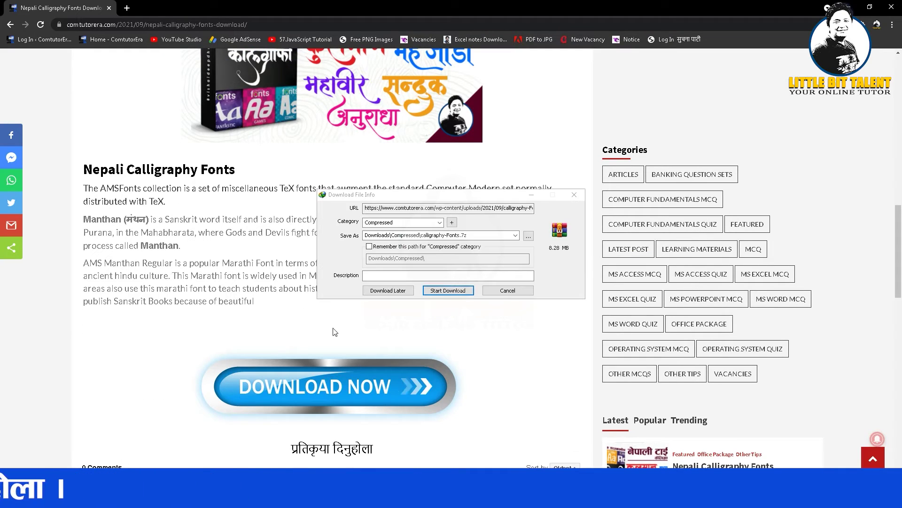
pyautogui.click(457, 290)
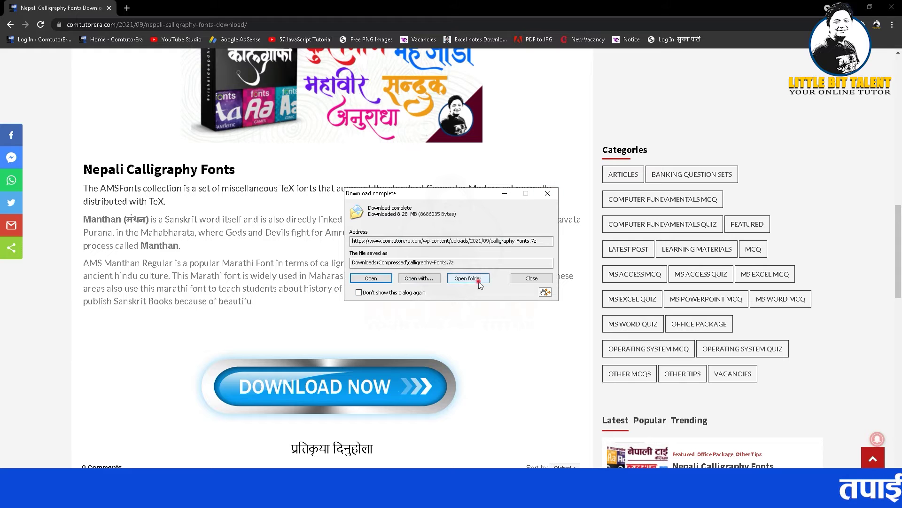
pyautogui.click(470, 279)
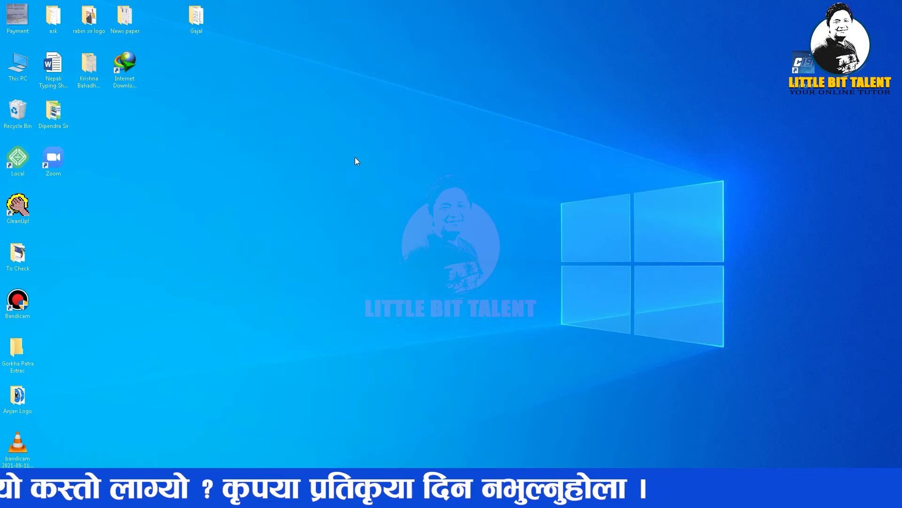
# Place the calligraphy-Fonts archive on the desktop and extract it into a calligraphy-Fonts folder.
pyautogui.rightClick(320, 132)
pyautogui.click(339, 168)
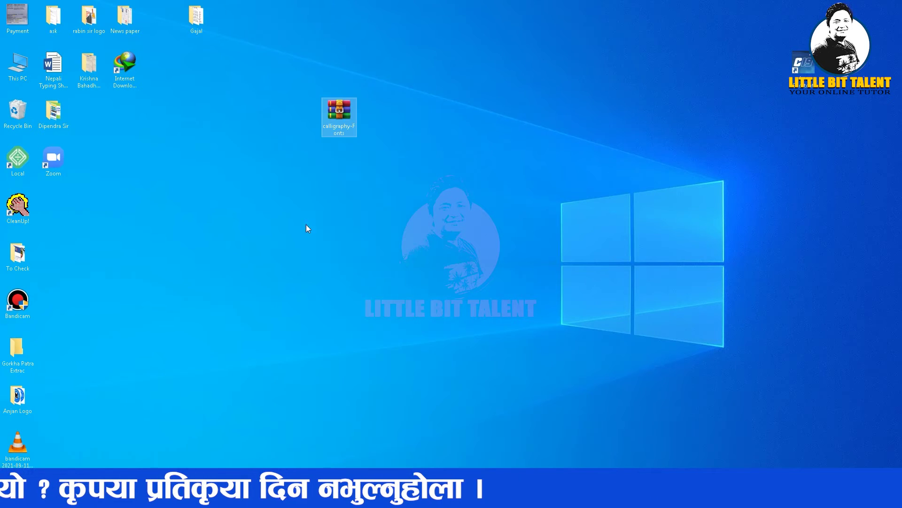
pyautogui.moveTo(331, 131); pyautogui.dragTo(425, 100)
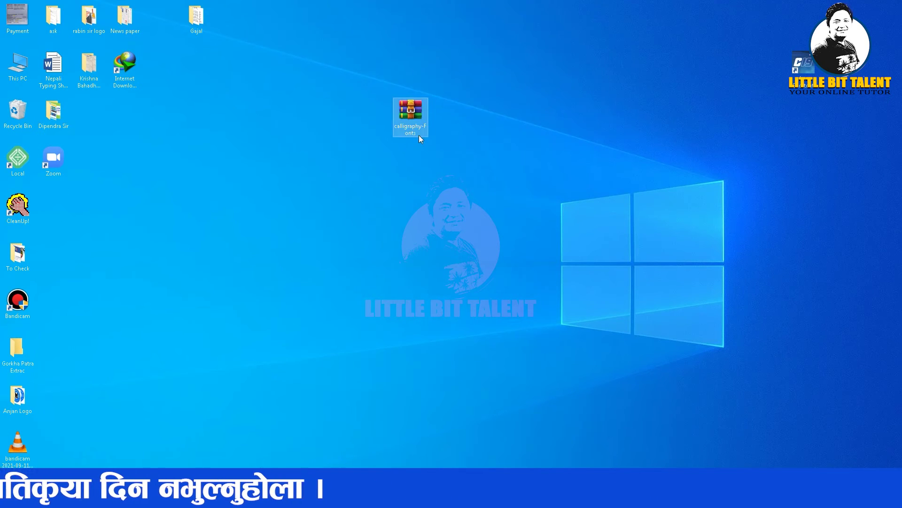
pyautogui.rightClick(414, 114)
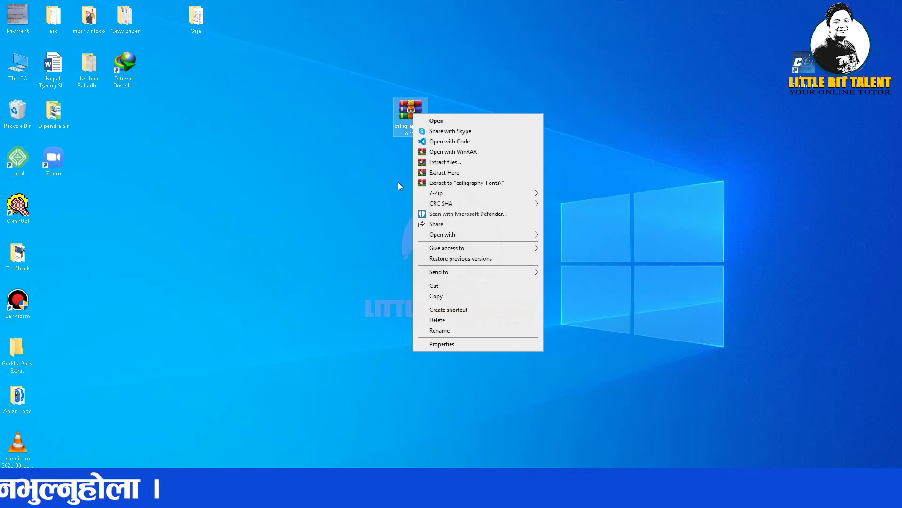
pyautogui.click(495, 183)
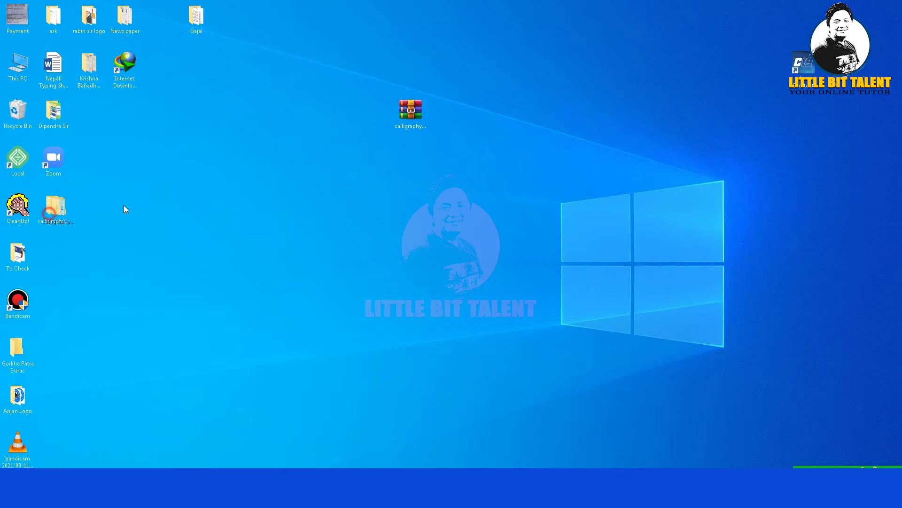
# Open the extracted calligraphy fonts folder and view the Keyboard Layout image inside it.
pyautogui.doubleClick(338, 116)
pyautogui.moveTo(285, 189); pyautogui.dragTo(137, 85)
pyautogui.click(319, 155)
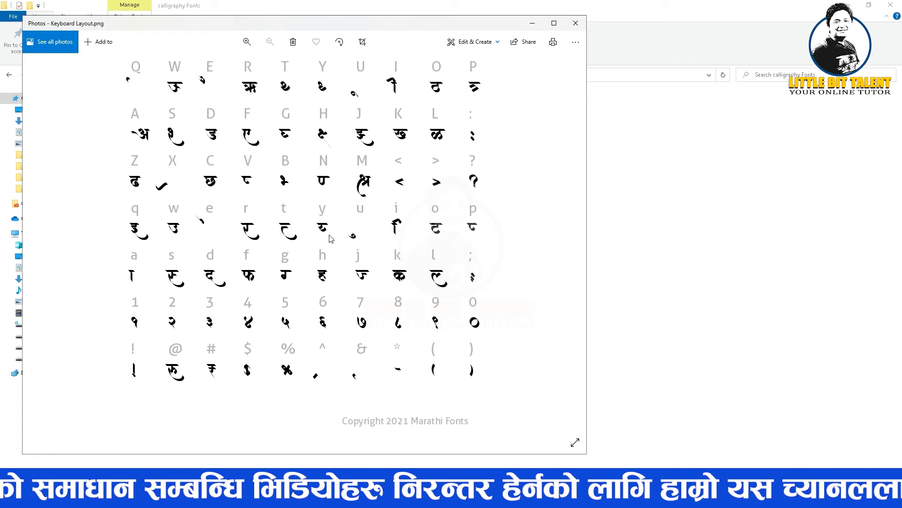
pyautogui.click(576, 24)
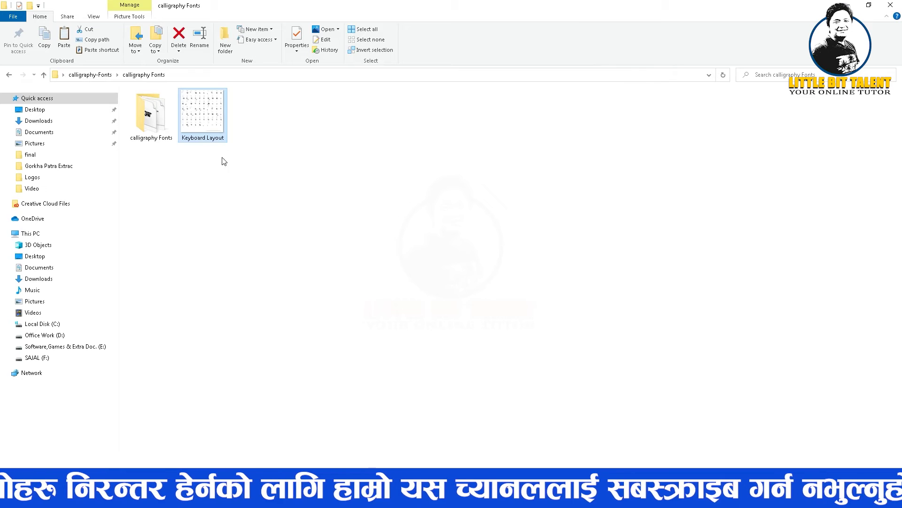
# Install every font file in the inner calligraphy Fonts folder for all users, replacing already installed fonts for all current items.
pyautogui.doubleClick(144, 129)
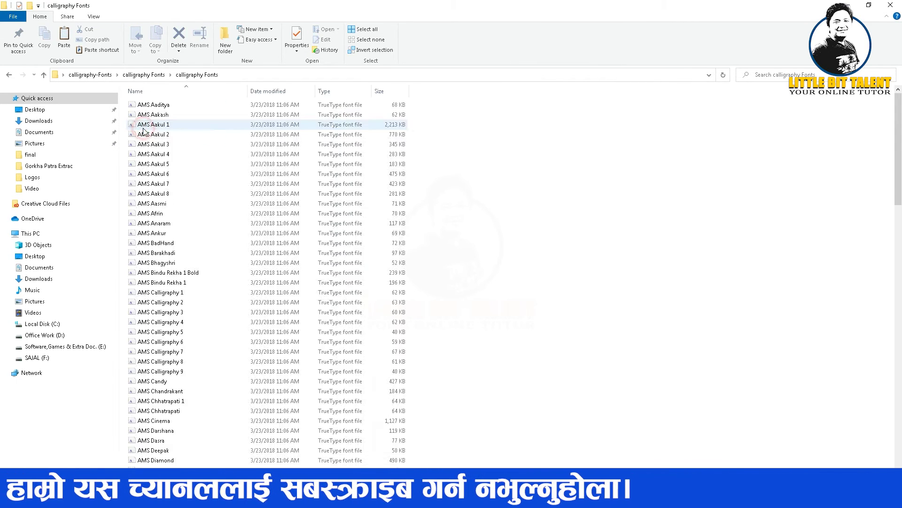
pyautogui.hotkey('ctrl', 'a')
pyautogui.keyDown('ctrl'); pyautogui.scroll(2, 629, 280); pyautogui.keyUp('ctrl')
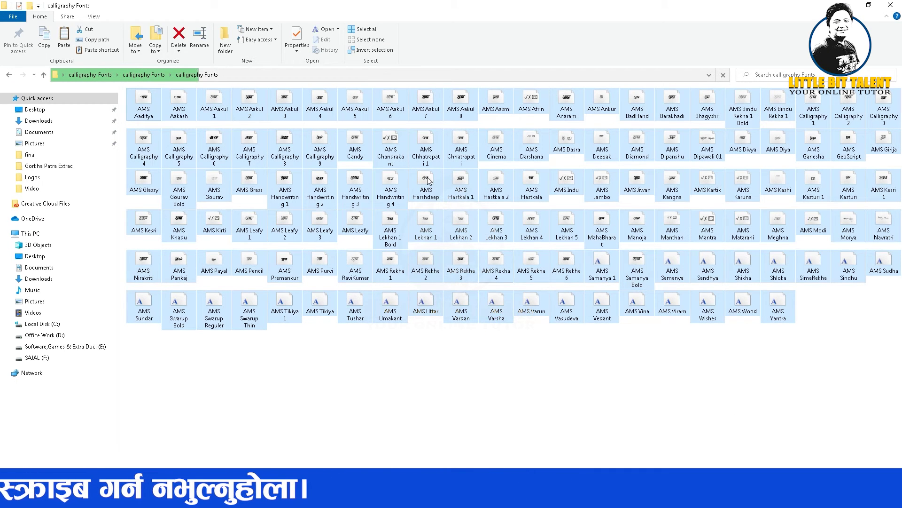
pyautogui.rightClick(393, 142)
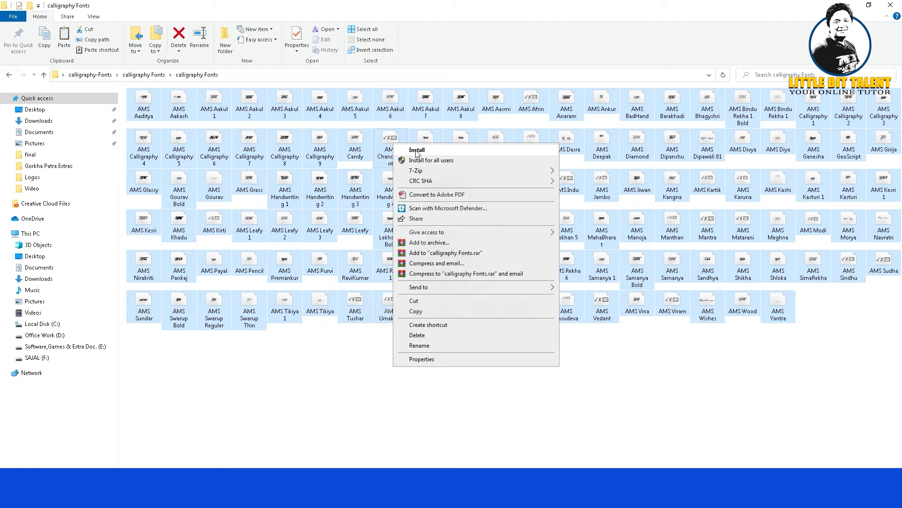
pyautogui.click(457, 162)
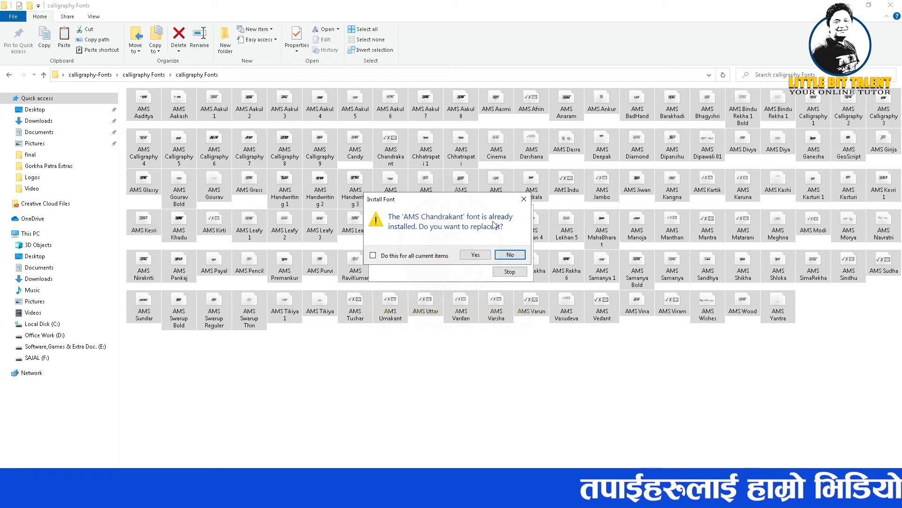
pyautogui.click(373, 255)
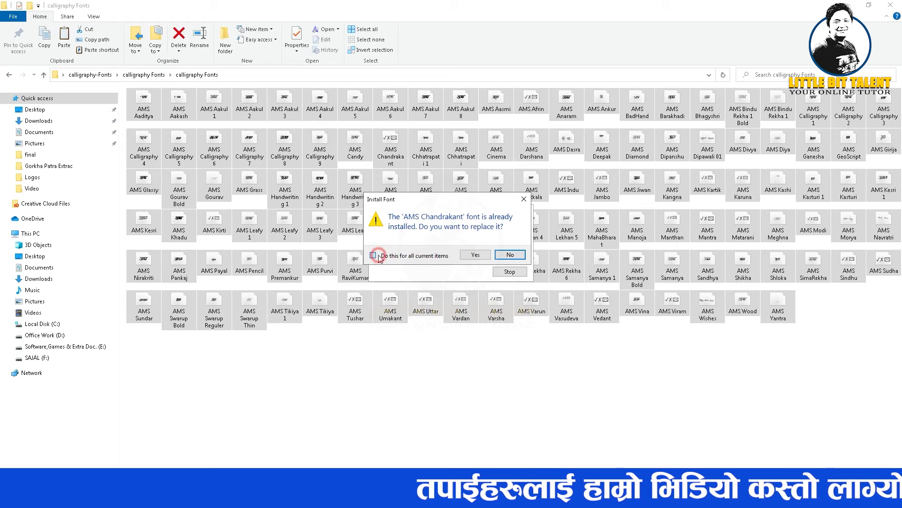
pyautogui.click(476, 256)
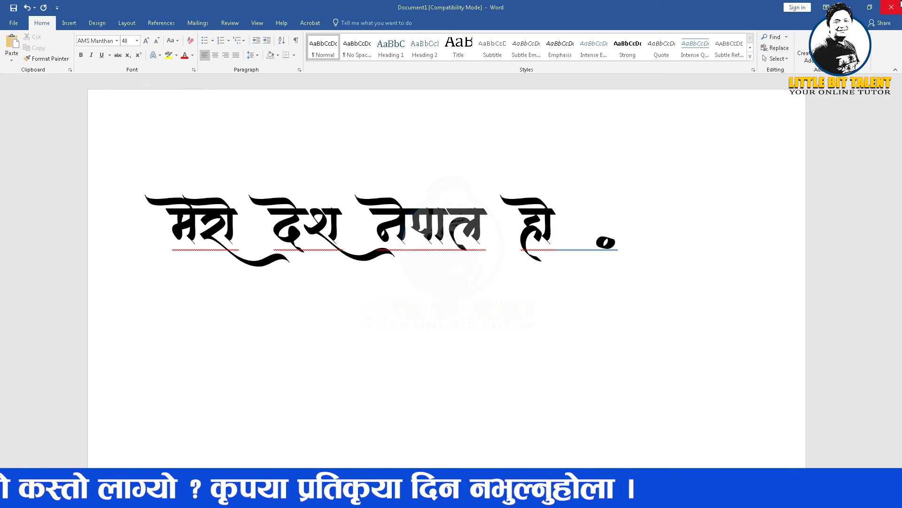
# Close the open Word document and enter a Nepali first name in AMS Manthan in a new blank document.
pyautogui.click(898, 4)
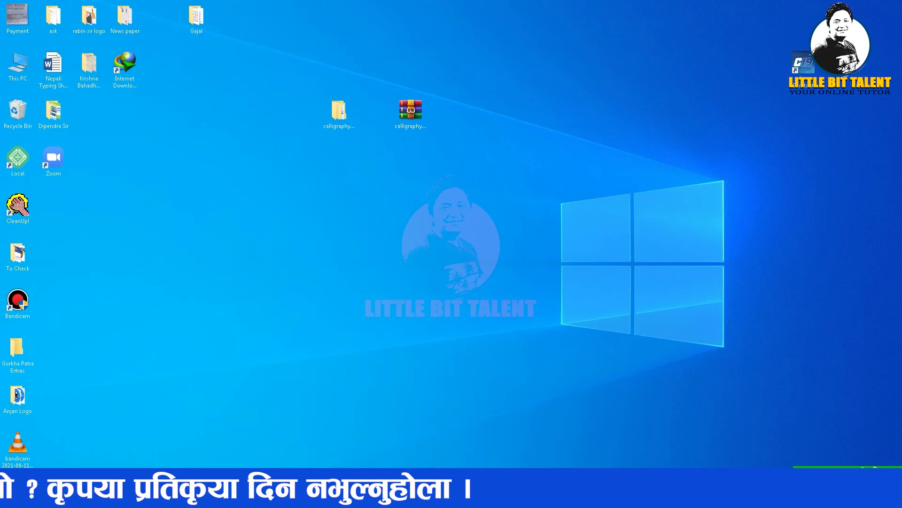
pyautogui.press('super')
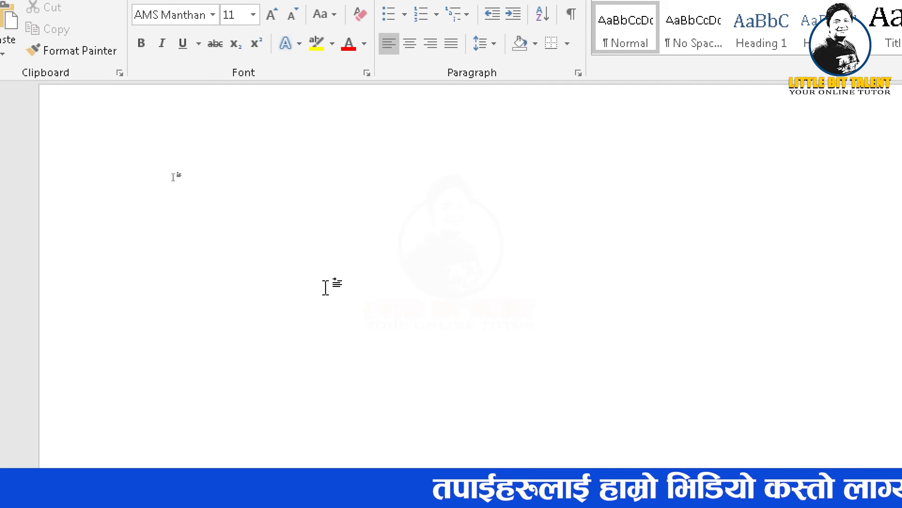
pyautogui.write('सुव')
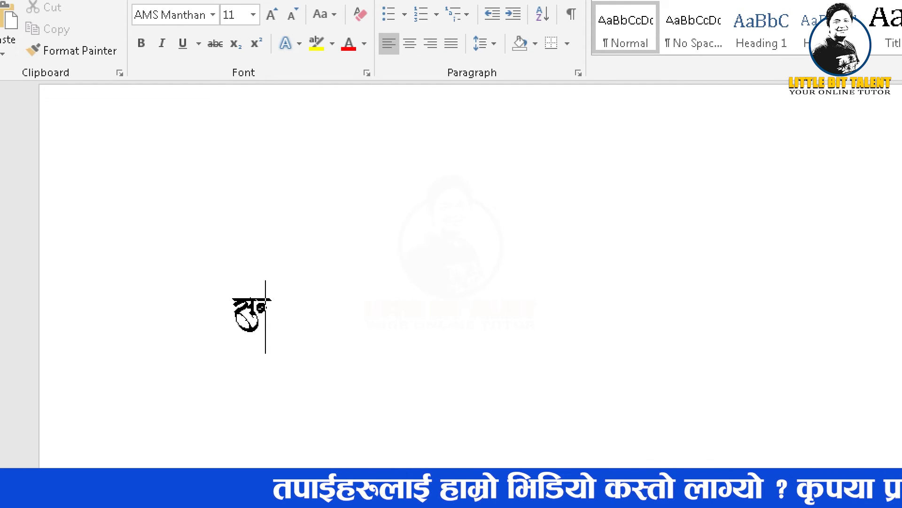
pyautogui.write('ास')
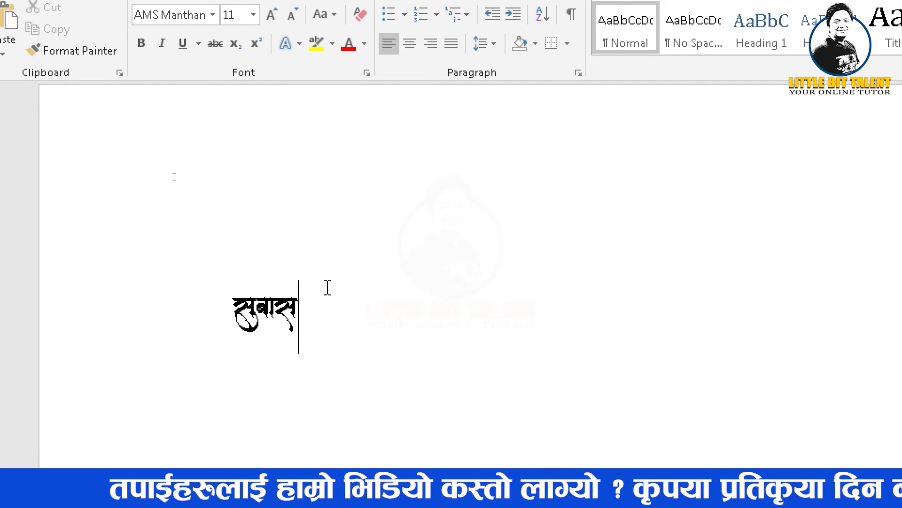
# Enlarge the typed Nepali name to font size 48.
pyautogui.moveTo(235, 310); pyautogui.dragTo(328, 288)
pyautogui.hotkey('ctrl', 'shift', '.')
pyautogui.hotkey('ctrl', 'shift', '.')
pyautogui.hotkey('ctrl', 'shift', '.')
pyautogui.hotkey('ctrl', 'shift', '.')
pyautogui.hotkey('ctrl', 'shift', '.')
pyautogui.hotkey('ctrl', 'shift', '.')
pyautogui.hotkey('ctrl', 'shift', '.')
pyautogui.hotkey('ctrl', 'shift', '.')
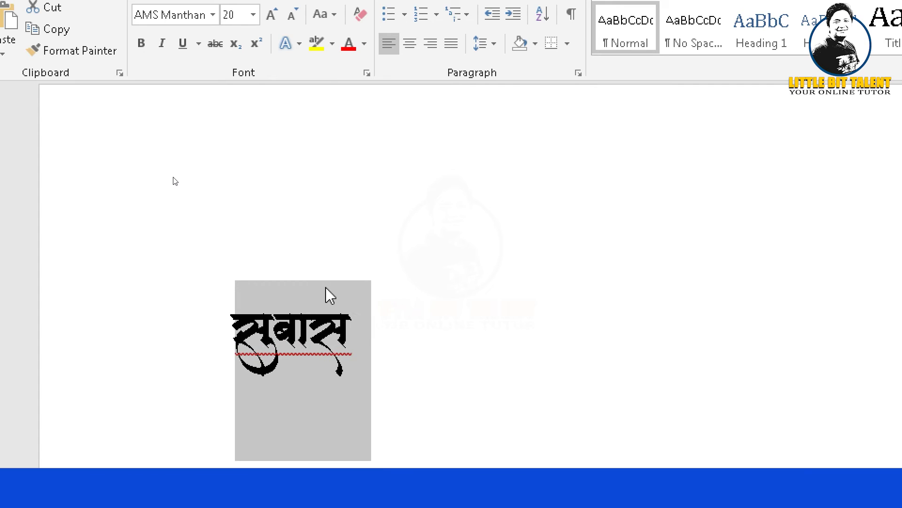
pyautogui.hotkey('ctrl', 'shift', '.')
pyautogui.hotkey('ctrl', 'shift', '.')
pyautogui.hotkey('ctrl', 'shift', '.')
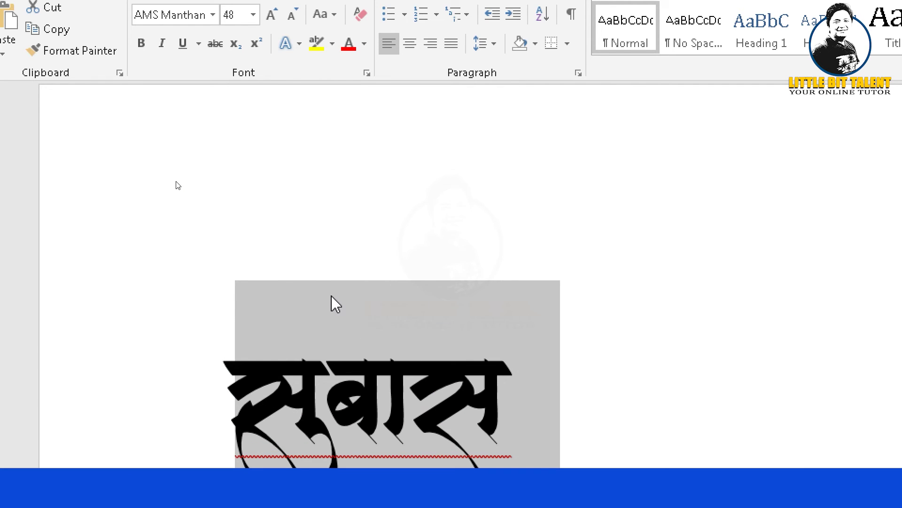
pyautogui.click(375, 327)
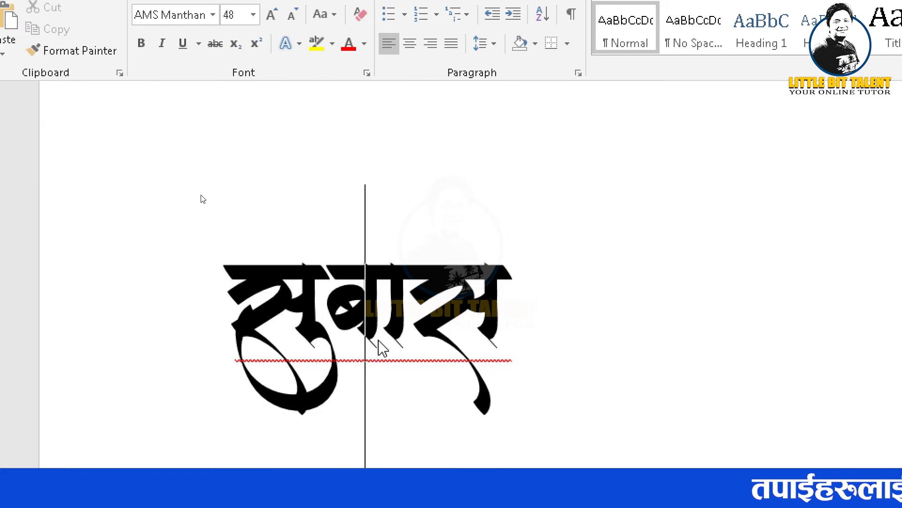
pyautogui.click(474, 320)
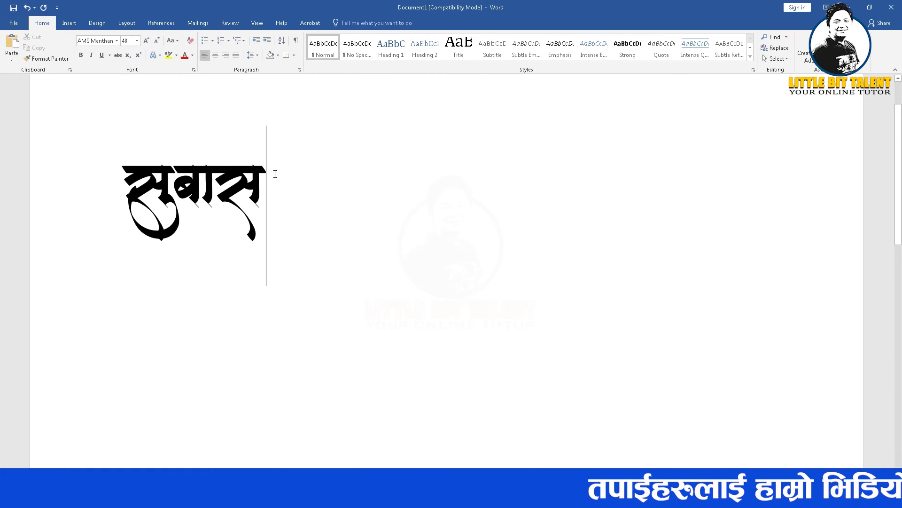
pyautogui.scroll(2, 282, 207)
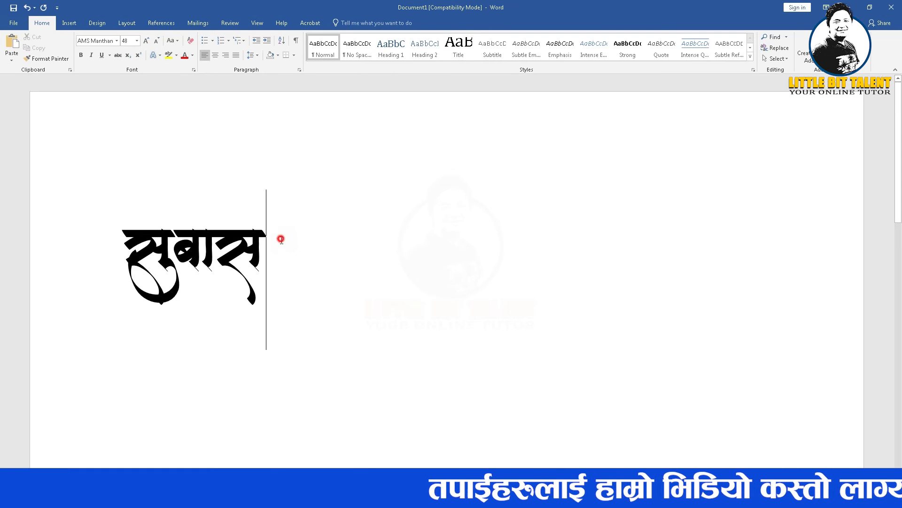
pyautogui.moveTo(281, 240); pyautogui.dragTo(145, 224)
pyautogui.click(164, 270)
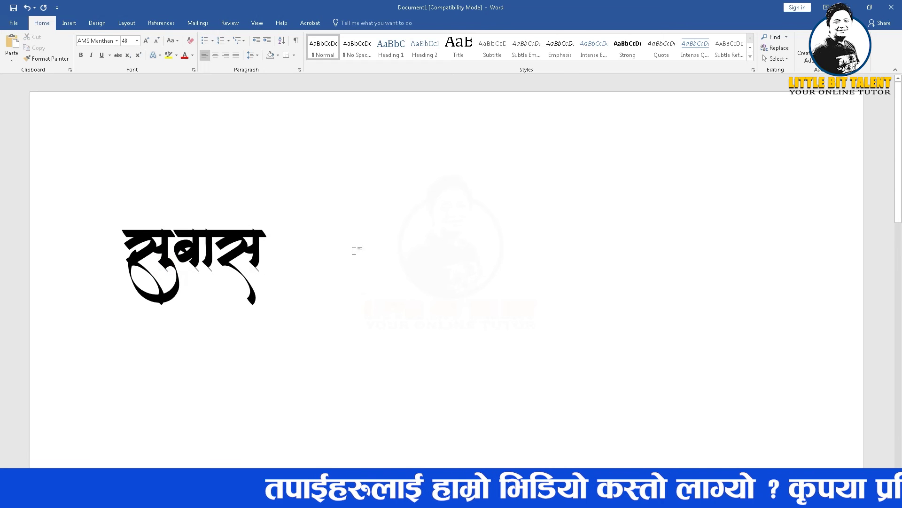
pyautogui.press('Left')
pyautogui.press('Left')
pyautogui.press('Left')
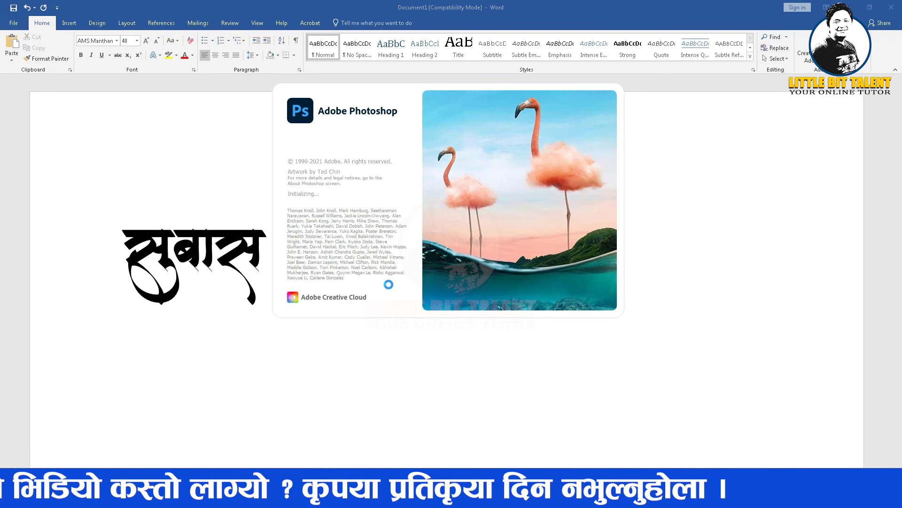
# In Photoshop, create a new document and start a horizontal text layer near the page's upper part.
pyautogui.hotkey('ctrl', 'n')
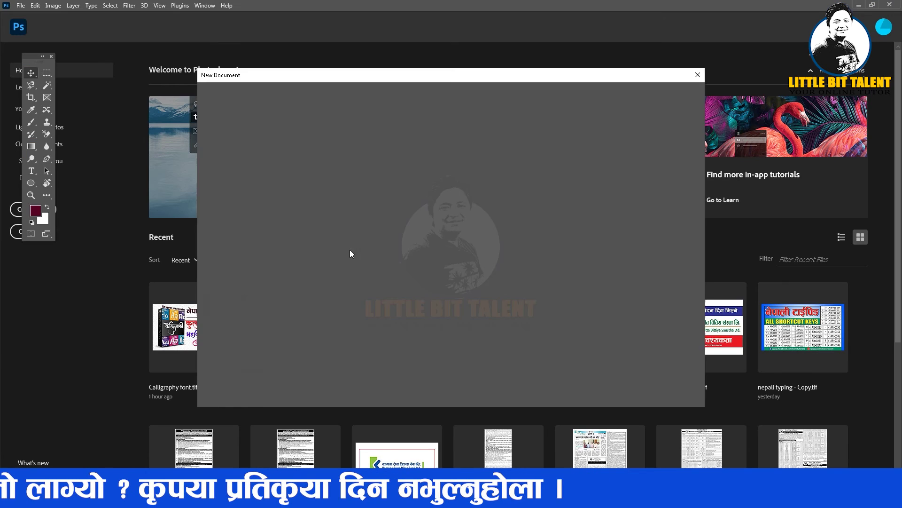
pyautogui.click(635, 384)
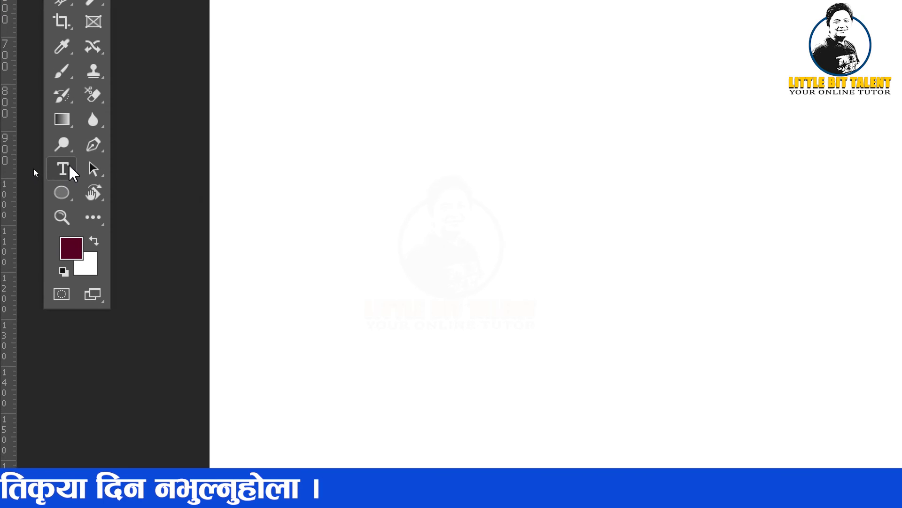
pyautogui.click(63, 168)
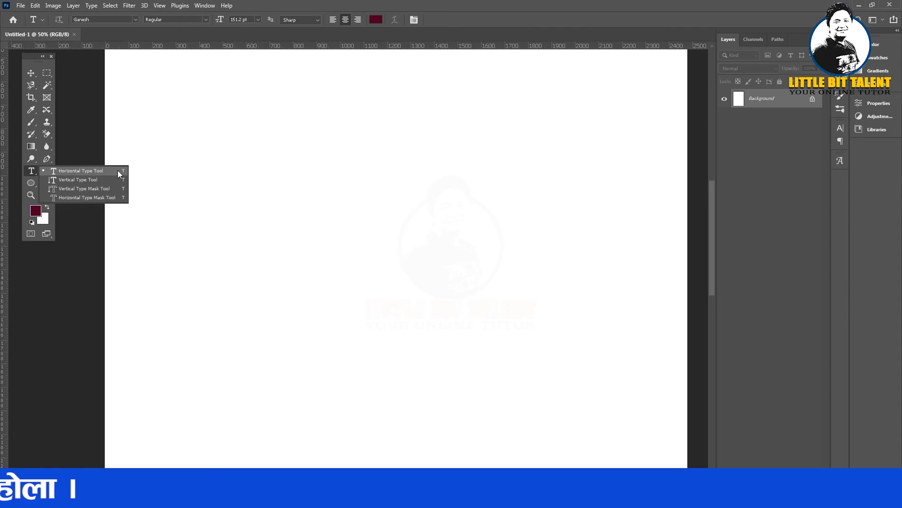
pyautogui.click(270, 170)
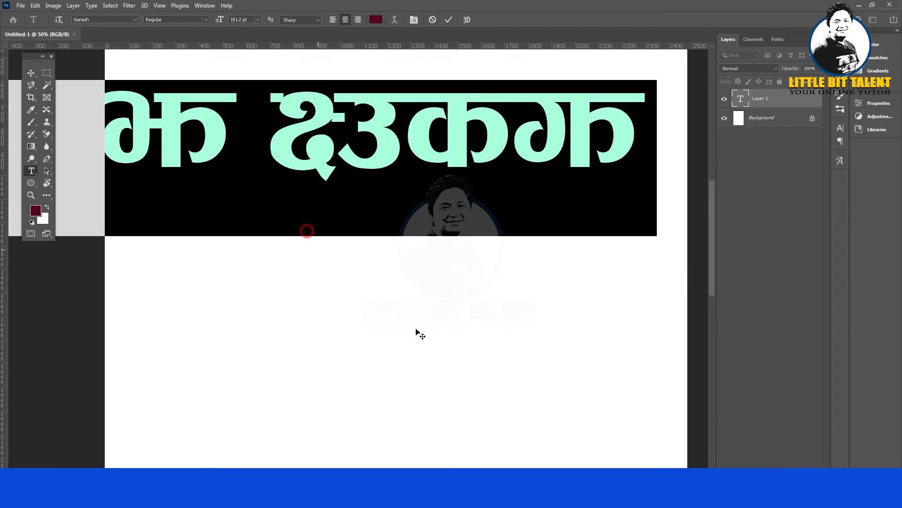
# Reduce the selected placeholder text to a font size of 88.2 pt.
pyautogui.hotkey('ctrl', 'shift', ',')
pyautogui.hotkey('ctrl', 'shift', ',')
pyautogui.hotkey('ctrl', 'shift', ',')
pyautogui.hotkey('ctrl', 'shift', ',')
pyautogui.hotkey('ctrl', 'shift', ',')
pyautogui.hotkey('ctrl', 'shift', ',')
pyautogui.hotkey('ctrl', 'shift', ',')
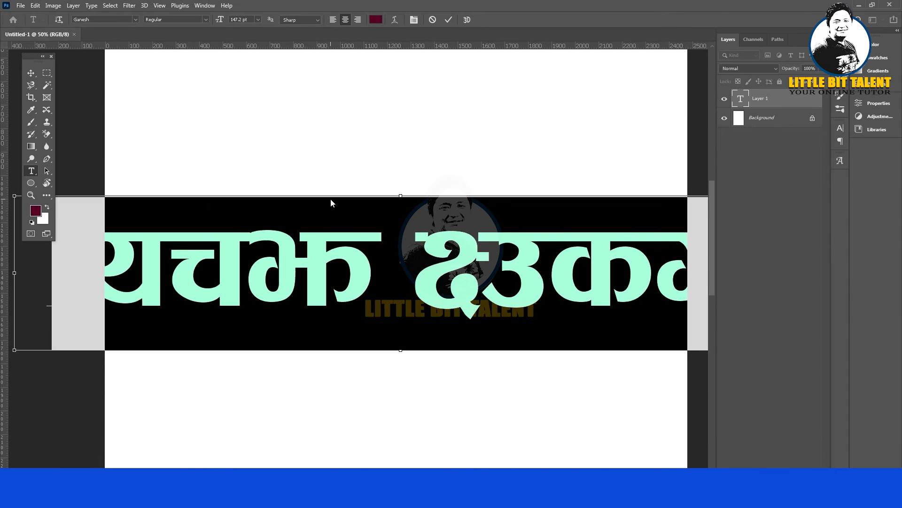
pyautogui.hotkey('ctrl', 'shift', ',')
pyautogui.hotkey('ctrl', 'shift', ',')
pyautogui.hotkey('ctrl', 'shift', ',')
pyautogui.hotkey('ctrl', 'shift', ',')
pyautogui.hotkey('ctrl', 'shift', ',')
pyautogui.hotkey('ctrl', 'shift', ',')
pyautogui.hotkey('ctrl', 'shift', ',')
pyautogui.hotkey('ctrl', 'shift', ',')
pyautogui.hotkey('ctrl', 'shift', ',')
pyautogui.hotkey('ctrl', 'shift', ',')
pyautogui.hotkey('ctrl', 'shift', ',')
pyautogui.hotkey('ctrl', 'shift', ',')
pyautogui.hotkey('ctrl', 'shift', ',')
pyautogui.hotkey('ctrl', 'shift', ',')
pyautogui.hotkey('ctrl', 'shift', ',')
pyautogui.hotkey('ctrl', 'shift', ',')
pyautogui.hotkey('ctrl', 'shift', ',')
pyautogui.hotkey('ctrl', 'shift', ',')
pyautogui.hotkey('ctrl', 'shift', ',')
pyautogui.hotkey('ctrl', 'shift', ',')
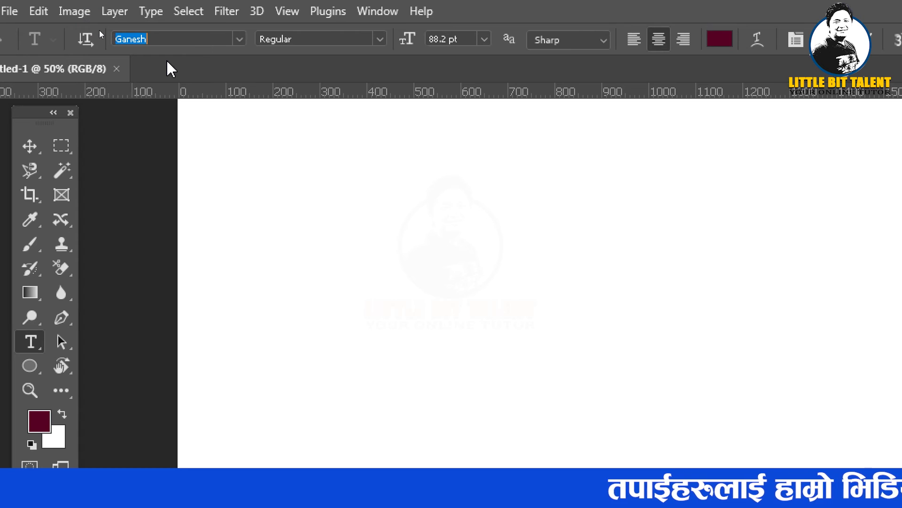
# Set the font to AMS Aaditya and replace the placeholder text with a Nepali first name.
pyautogui.press('BackSpace')
pyautogui.write('ams')
pyautogui.press('Down')
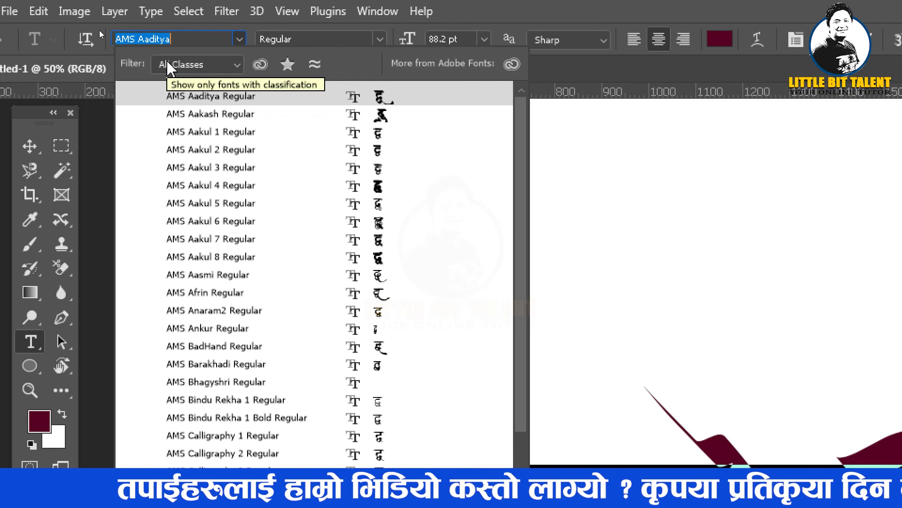
pyautogui.press('Return')
pyautogui.write('eg')
pyautogui.write('ाब')
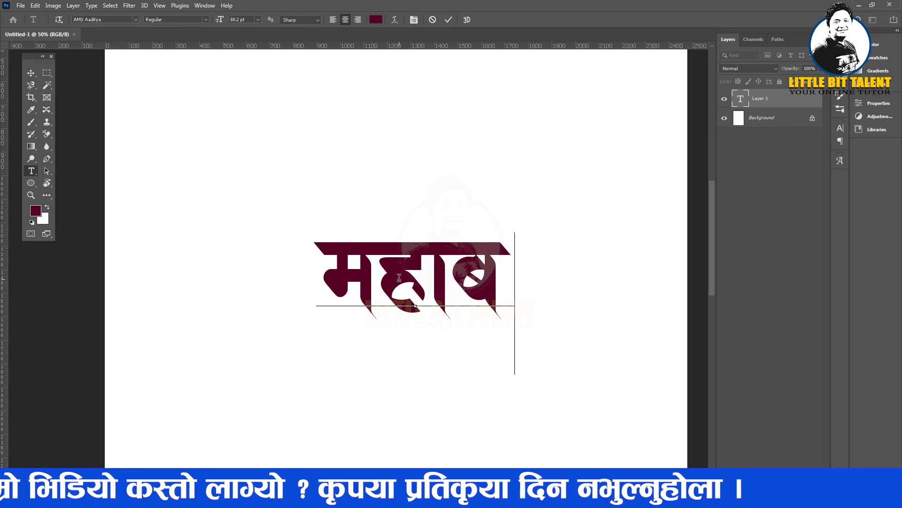
pyautogui.write('ीर')
# Enlarge the whole Nepali name to a font size of 96.2 pt.
pyautogui.hotkey('ctrl', 'a')
pyautogui.hotkey('ctrl', 'shift', '.')
pyautogui.hotkey('ctrl', 'shift', '.')
pyautogui.hotkey('ctrl', 'shift', '.')
pyautogui.hotkey('ctrl', 'shift', '.')
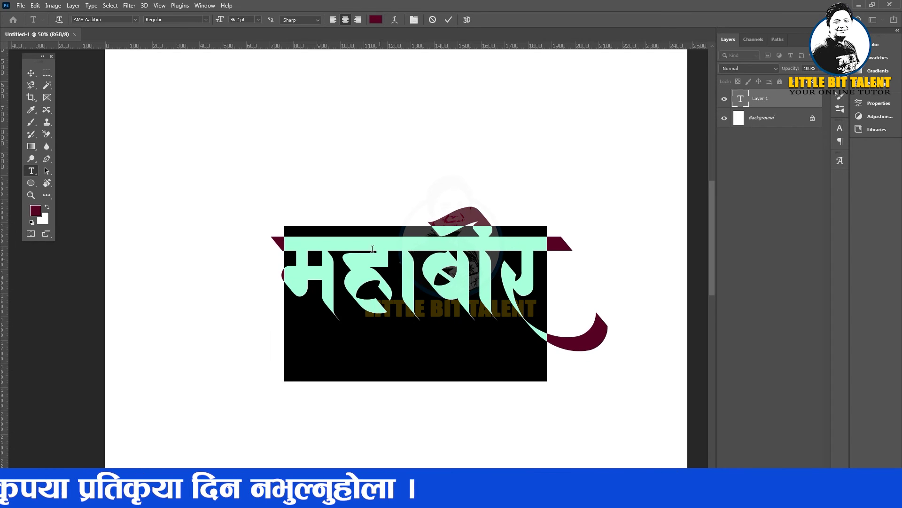
# Recolor the whole name pure red (RGB 255, 0, 0) and move it toward the upper left of the page.
pyautogui.click(380, 258)
pyautogui.hotkey('ctrl', 'a')
pyautogui.click(376, 19)
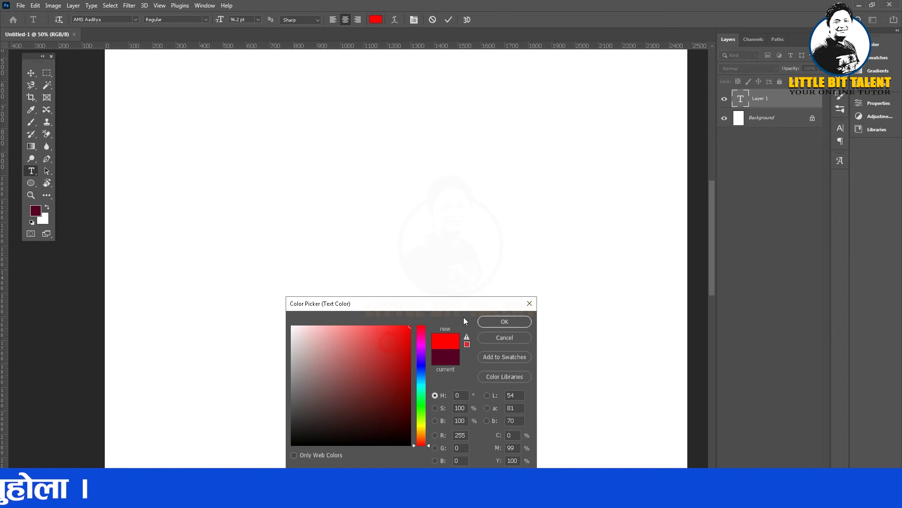
pyautogui.click(505, 322)
pyautogui.click(480, 343)
pyautogui.moveTo(407, 332); pyautogui.dragTo(457, 369)
pyautogui.click(494, 379)
pyautogui.moveTo(414, 295); pyautogui.dragTo(404, 232)
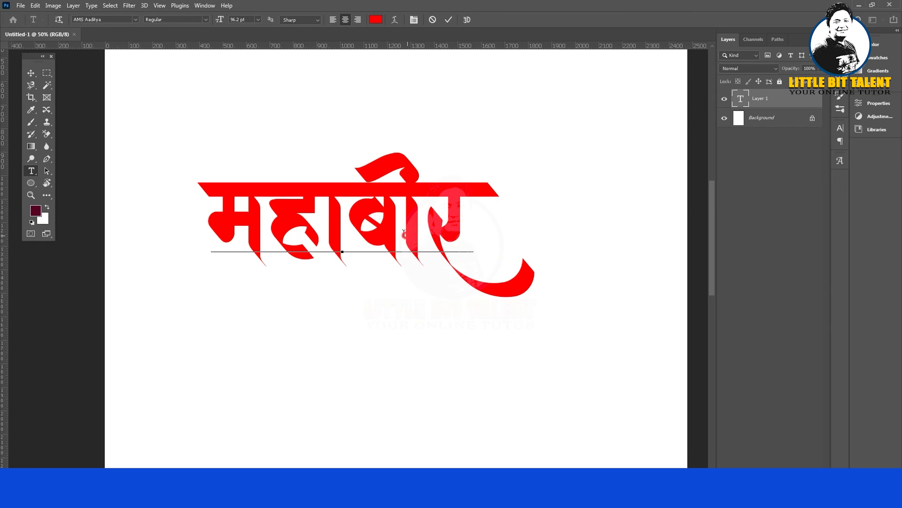
# Correct the spelling of the name by replacing the letter ब with व.
pyautogui.press('BackSpace')
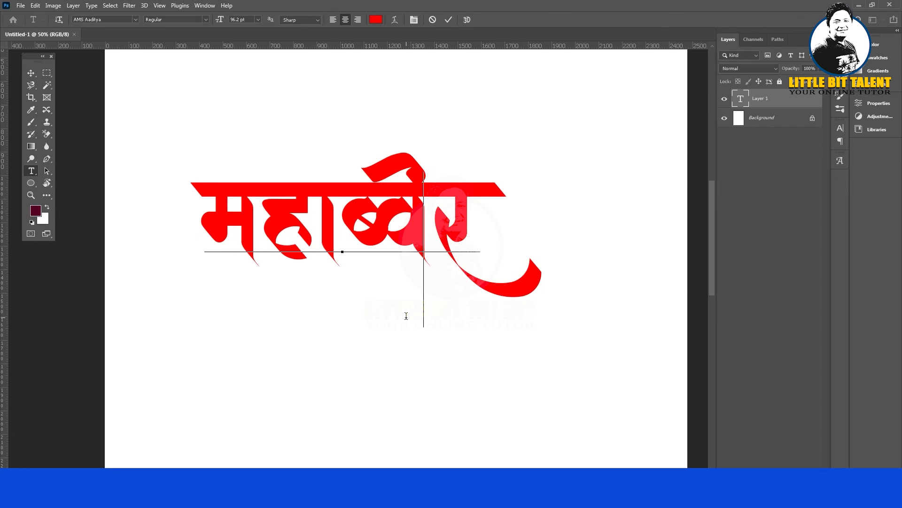
pyautogui.write('ि')
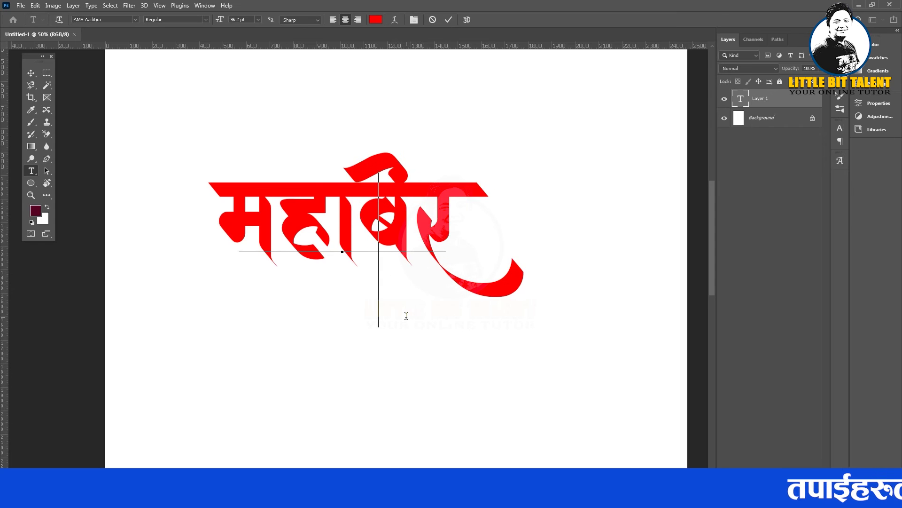
pyautogui.press('BackSpace')
pyautogui.write('व')
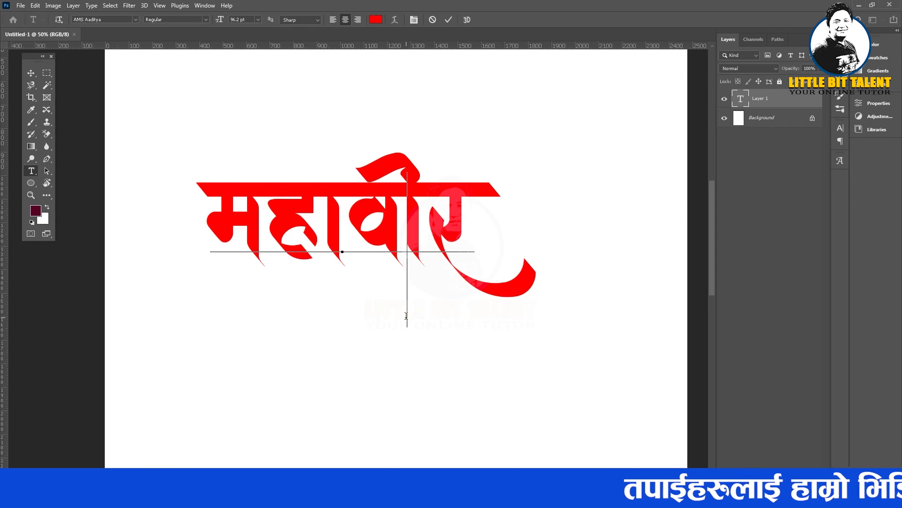
# Preview the successive AMS fonts on the whole name and apply AMS BadHand.
pyautogui.hotkey('ctrl', 'a')
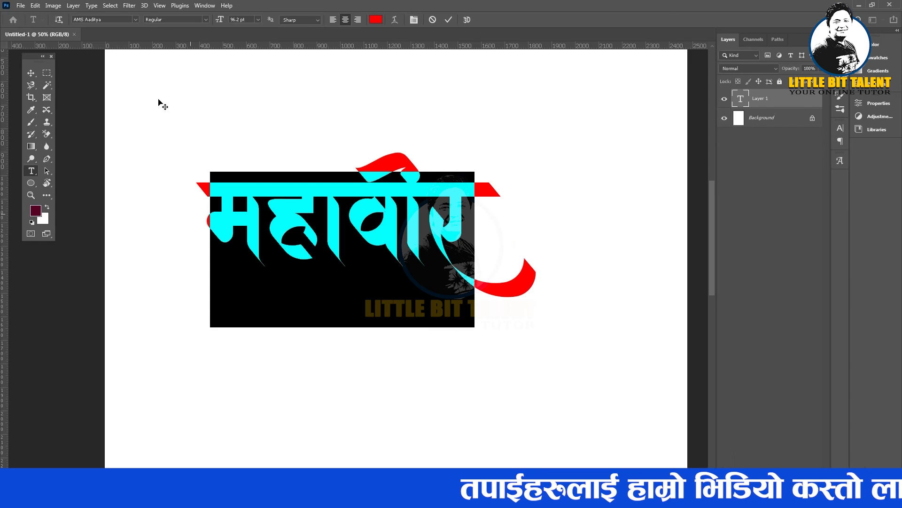
pyautogui.click(105, 20)
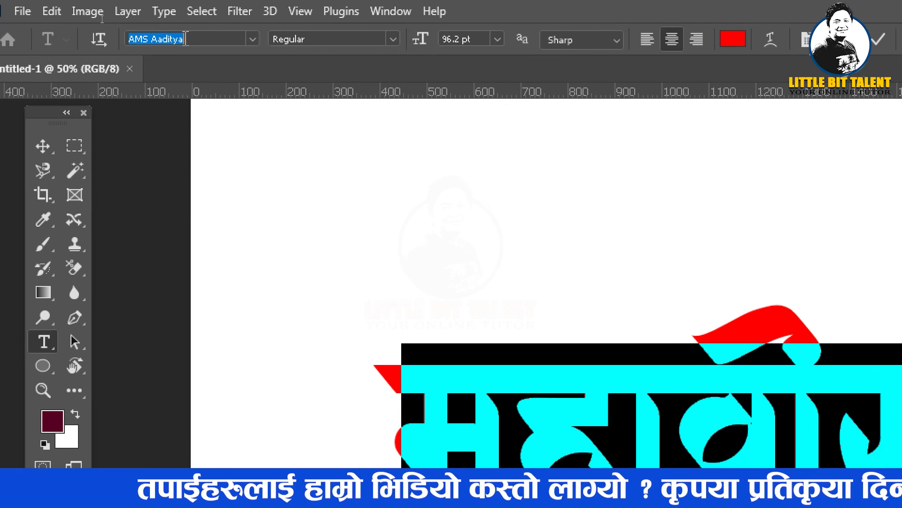
pyautogui.press('Down')
pyautogui.press('Down')
pyautogui.press('Down')
pyautogui.press('Down')
pyautogui.press('Down')
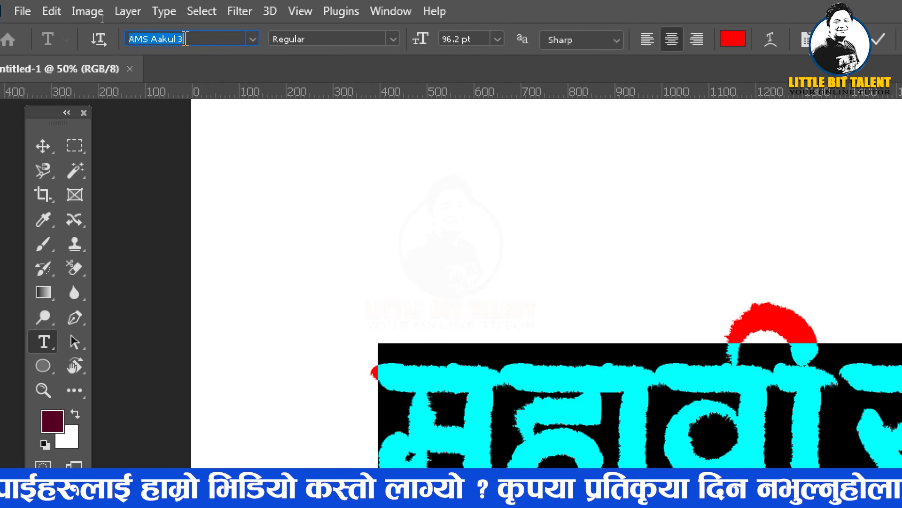
pyautogui.press('Down')
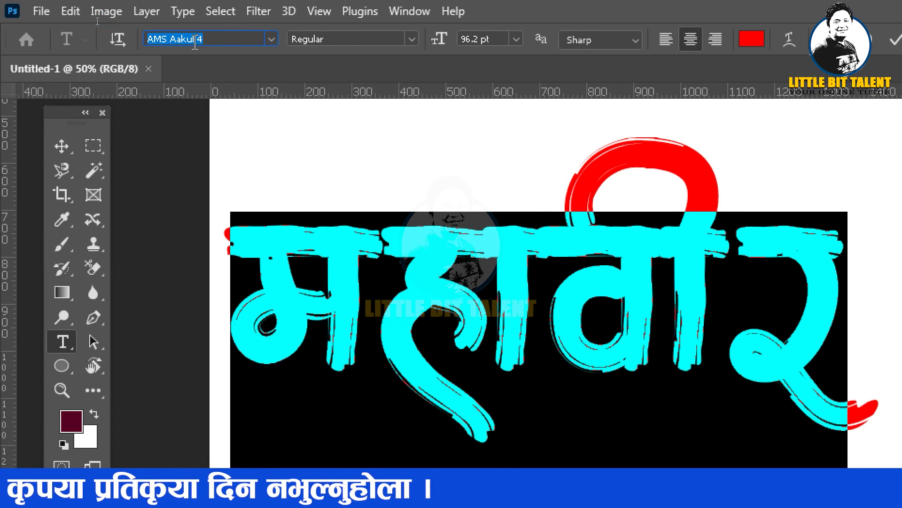
pyautogui.press('Down')
pyautogui.press('Down')
pyautogui.press('Down')
pyautogui.press('Down')
pyautogui.press('Down')
pyautogui.press('Down')
pyautogui.press('Down')
pyautogui.press('Down')
pyautogui.press('Down')
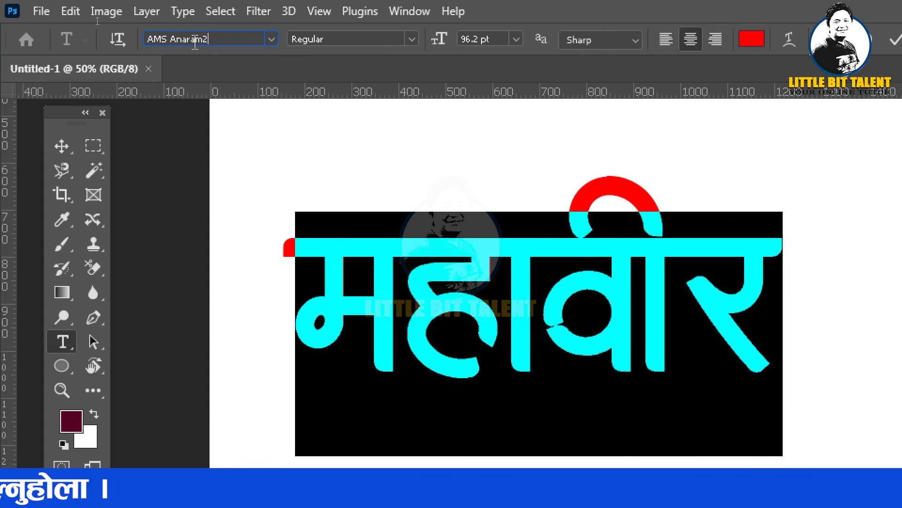
pyautogui.press('Down')
pyautogui.press('Down')
pyautogui.press('Down')
pyautogui.press('Down')
pyautogui.press('Down')
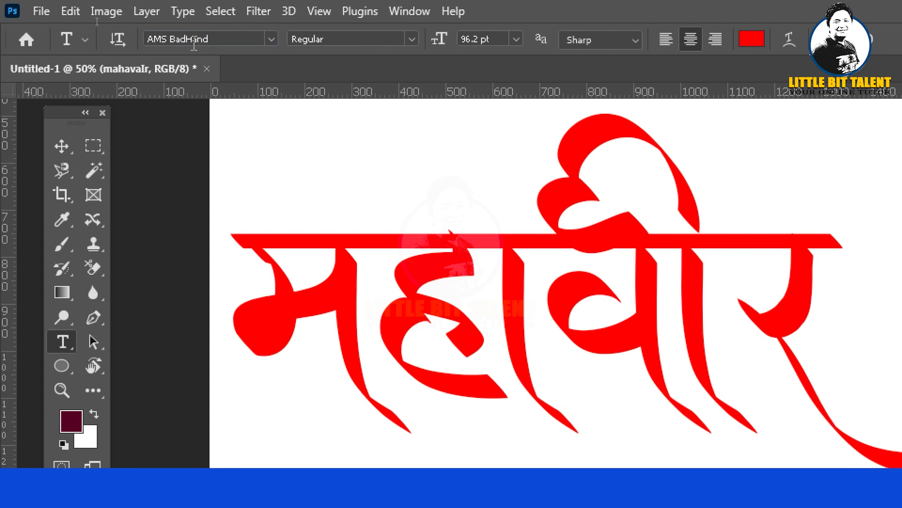
# Commit the text edit and move the name down and slightly right toward the middle of the page.
pyautogui.hotkey('ctrl', '-')
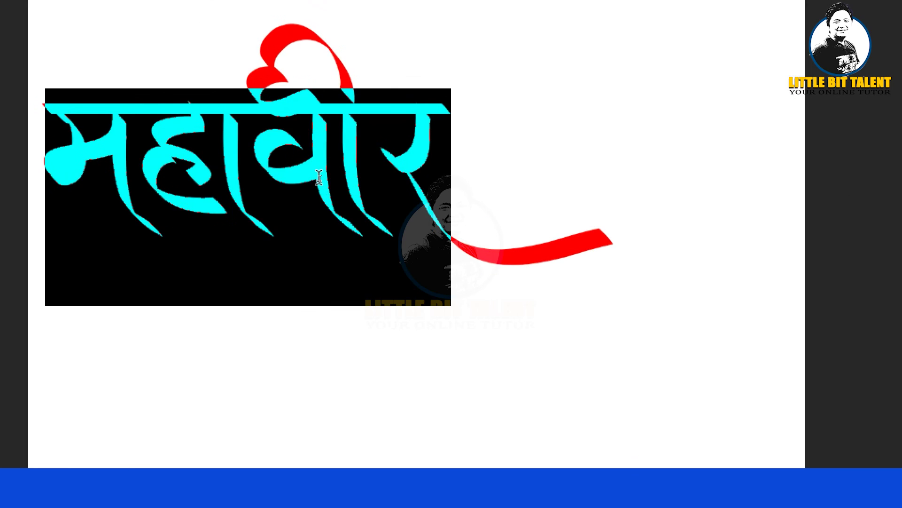
pyautogui.hotkey('ctrl', 'Return')
pyautogui.press('v')
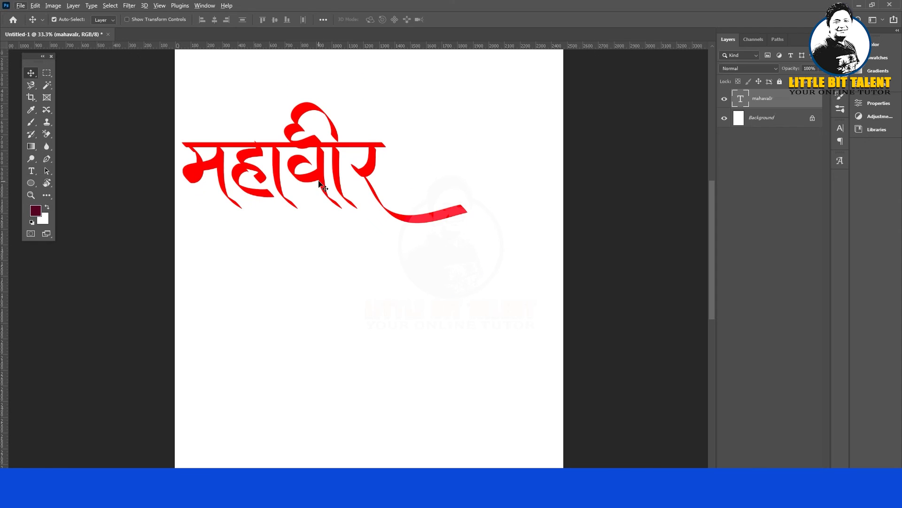
pyautogui.moveTo(320, 180); pyautogui.dragTo(364, 290)
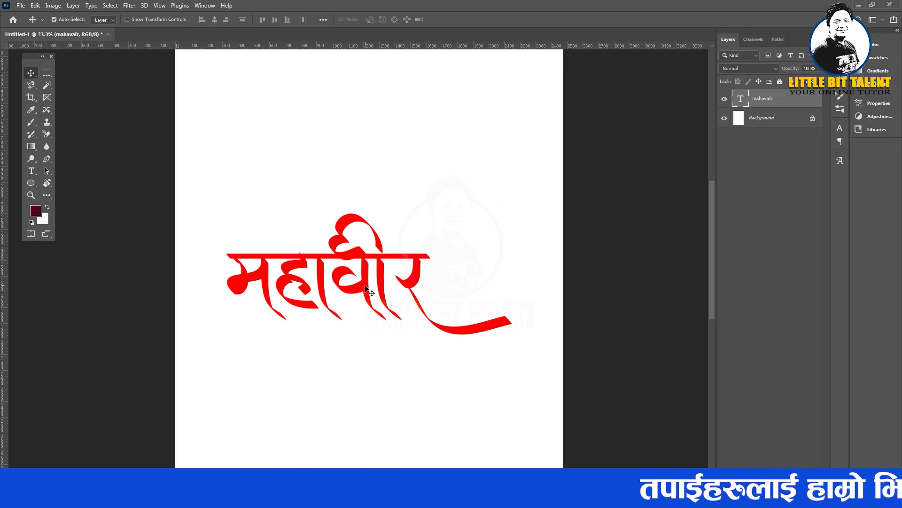
pyautogui.moveTo(365, 286); pyautogui.dragTo(369, 277)
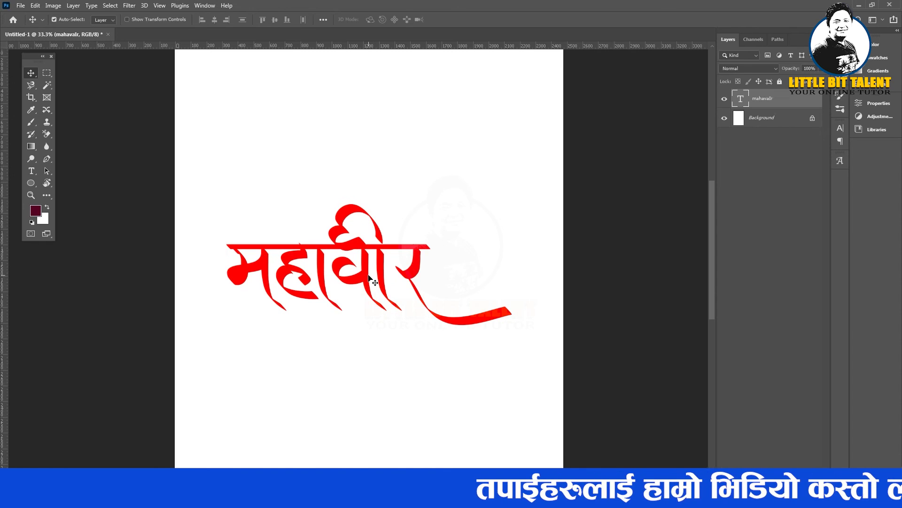